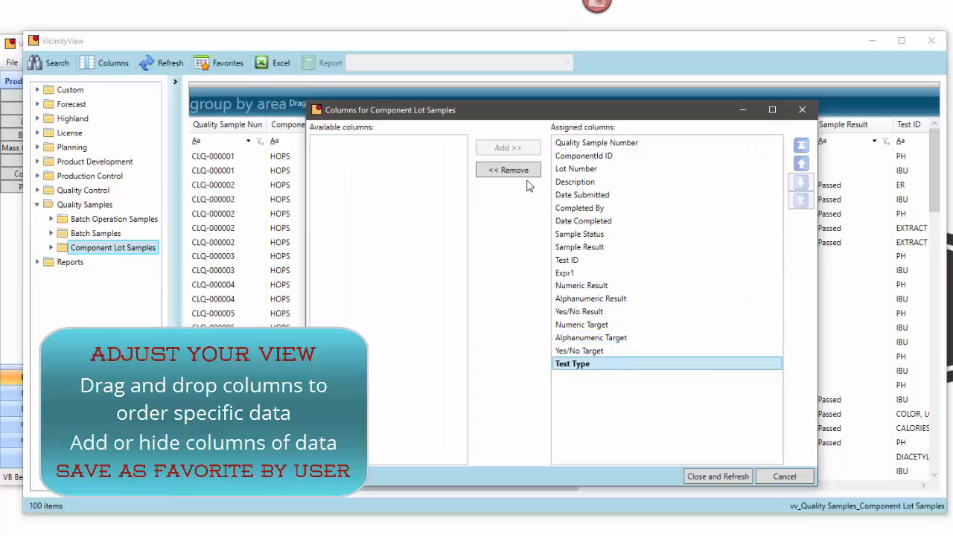
# - Remove Test Type, Yes/No Target, Alphanumeric Target and Numeric Target from the assigned columns and refresh the Component Lot Samples view
pyautogui.click(528, 173)
pyautogui.click(527, 173)
pyautogui.click(528, 173)
pyautogui.click(529, 173)
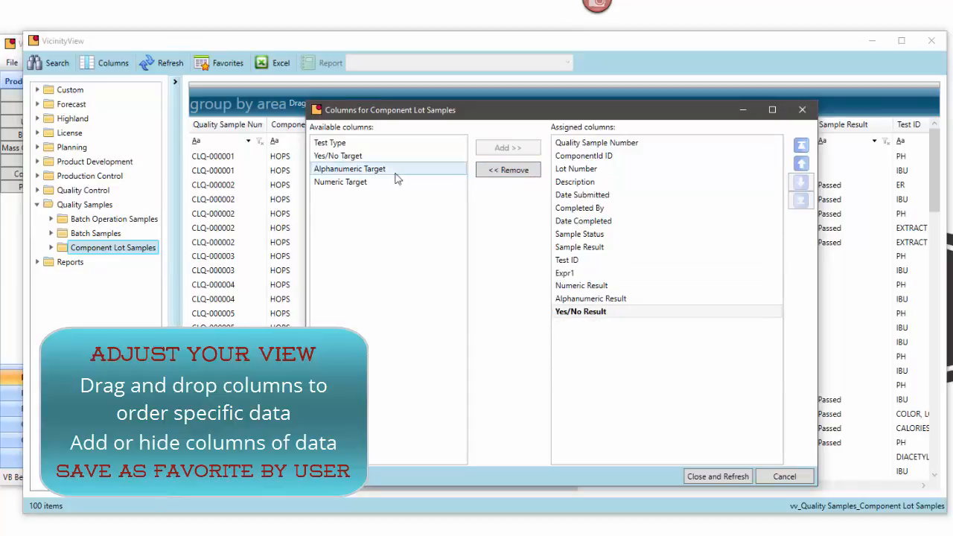
pyautogui.click(717, 476)
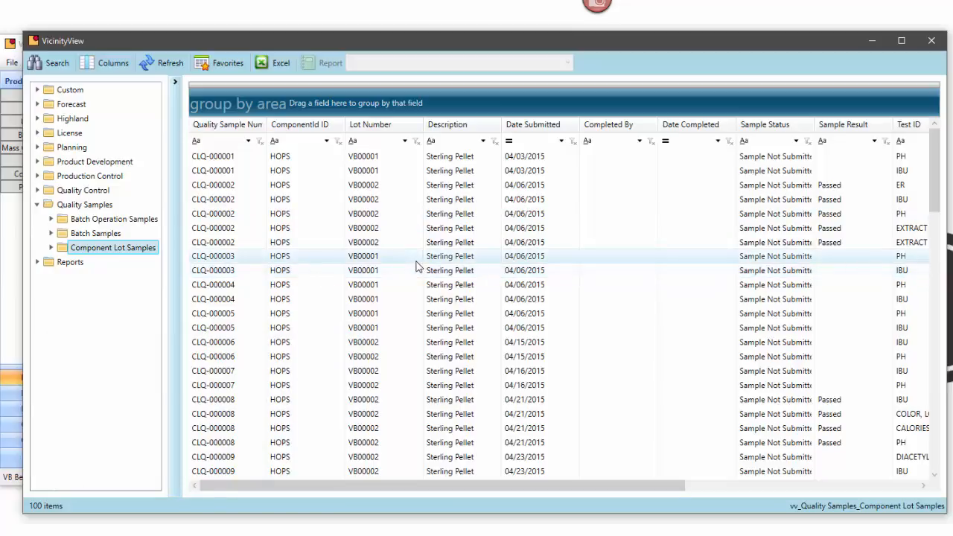
# - Group the samples by Test ID and then Lot Number, and expand lot VB00002 under EXTRACT - FG AS IS%
pyautogui.click(323, 130)
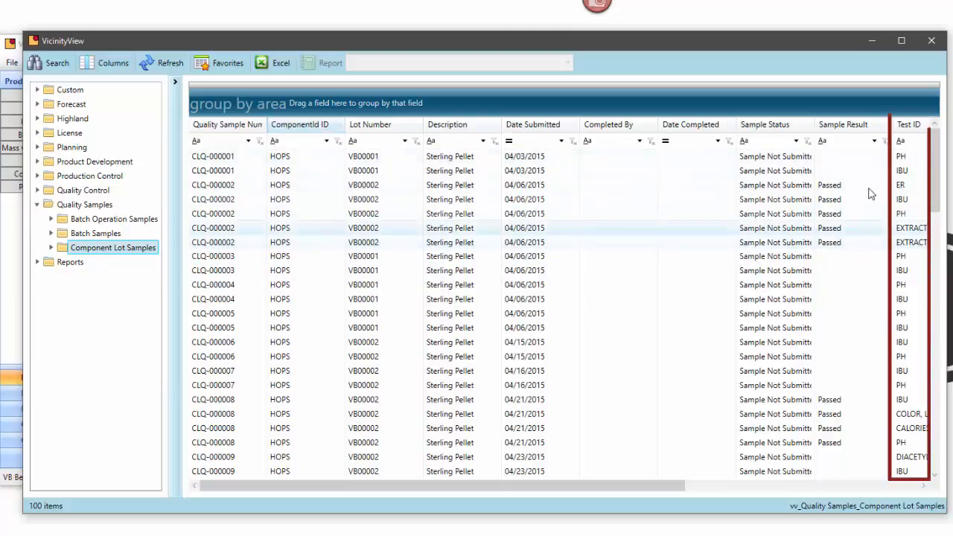
pyautogui.moveTo(917, 127); pyautogui.dragTo(521, 101)
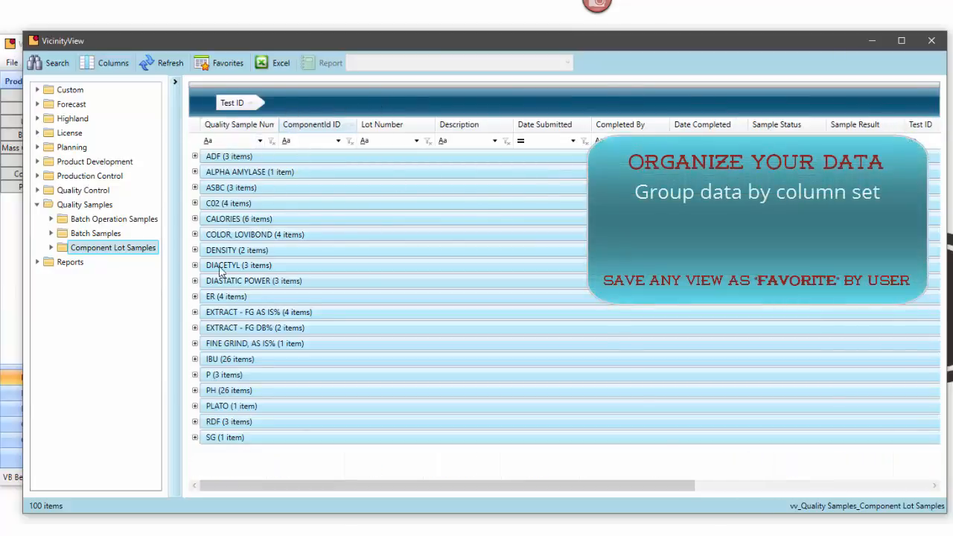
pyautogui.click(195, 313)
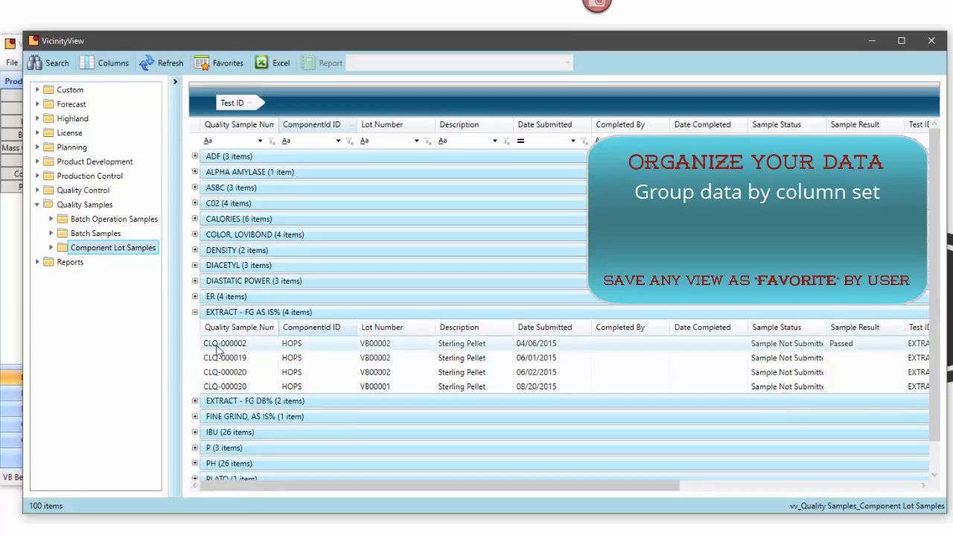
pyautogui.moveTo(382, 328); pyautogui.dragTo(344, 104)
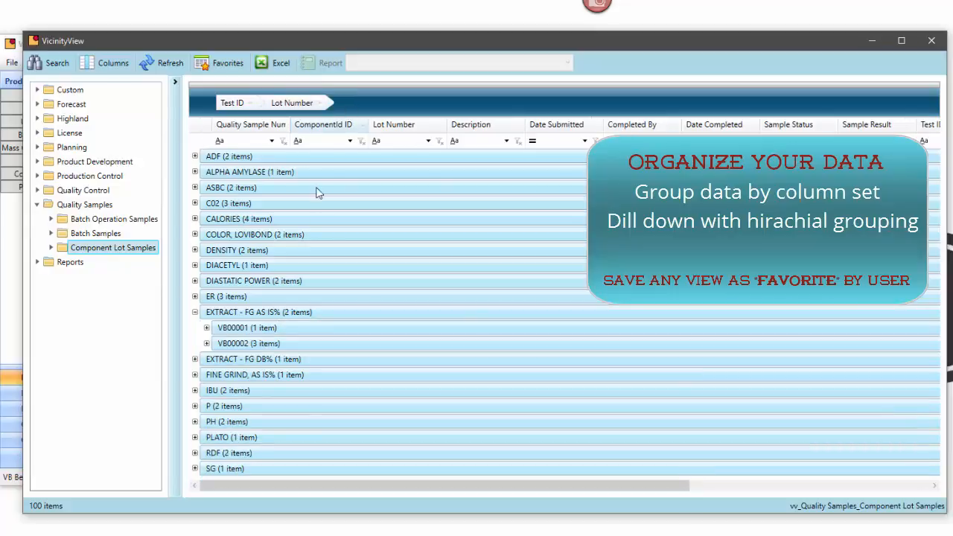
pyautogui.click(207, 343)
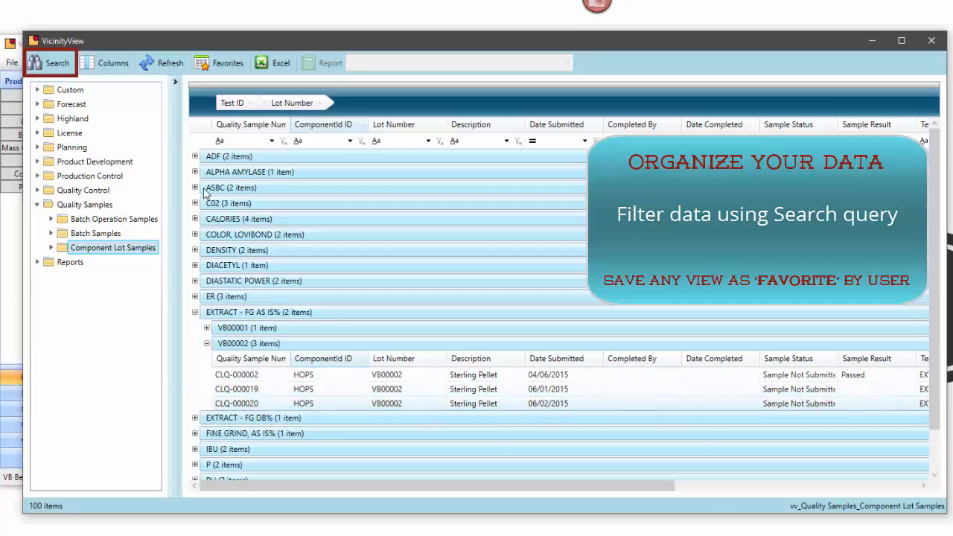
# - Start a search on the Component Lot Samples with a Date Submitted criterion that uses the "is between" filter
pyautogui.click(57, 64)
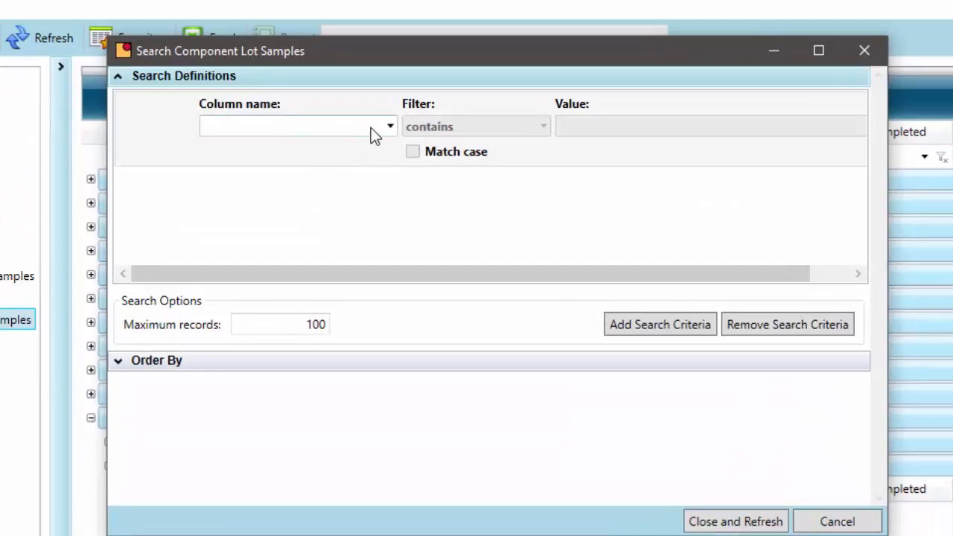
pyautogui.click(390, 46)
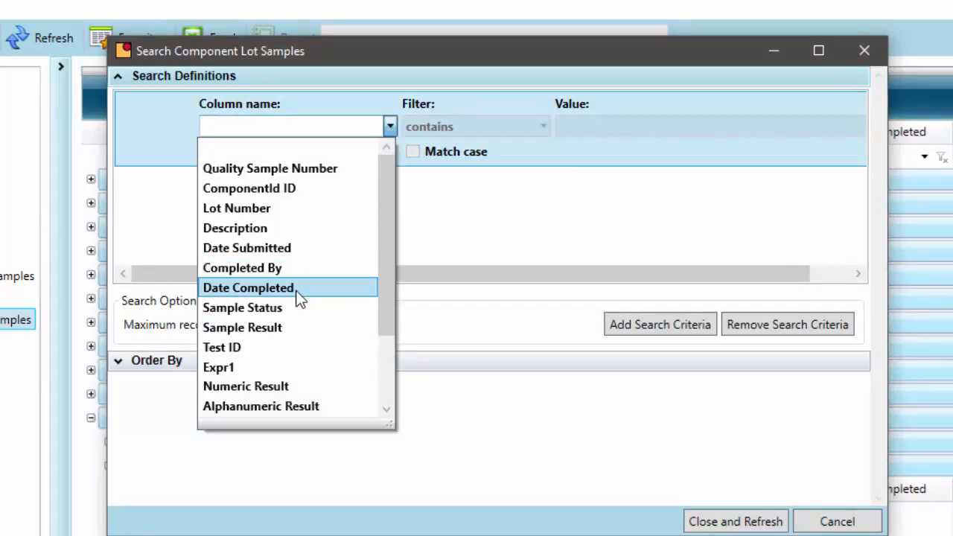
pyautogui.click(457, 57)
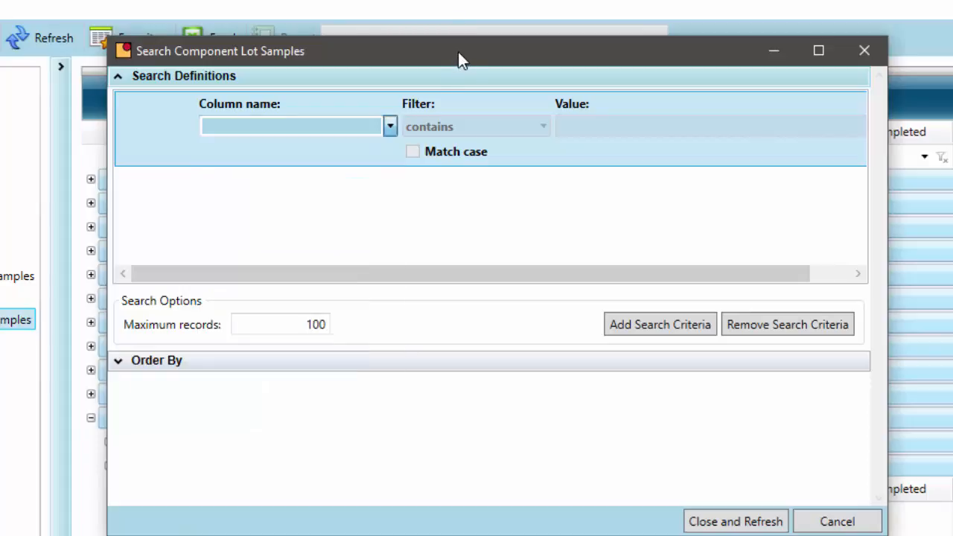
pyautogui.moveTo(384, 62); pyautogui.dragTo(387, 2)
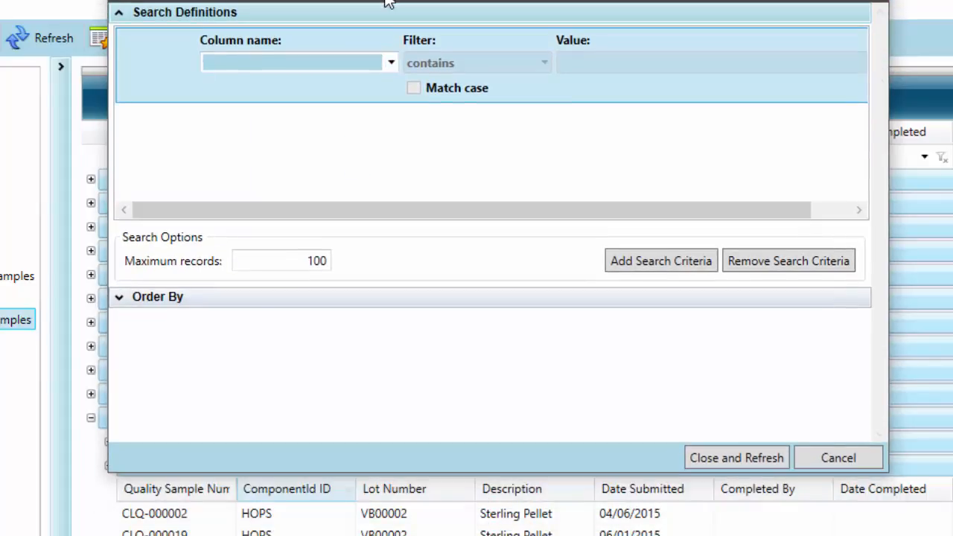
pyautogui.click(390, 63)
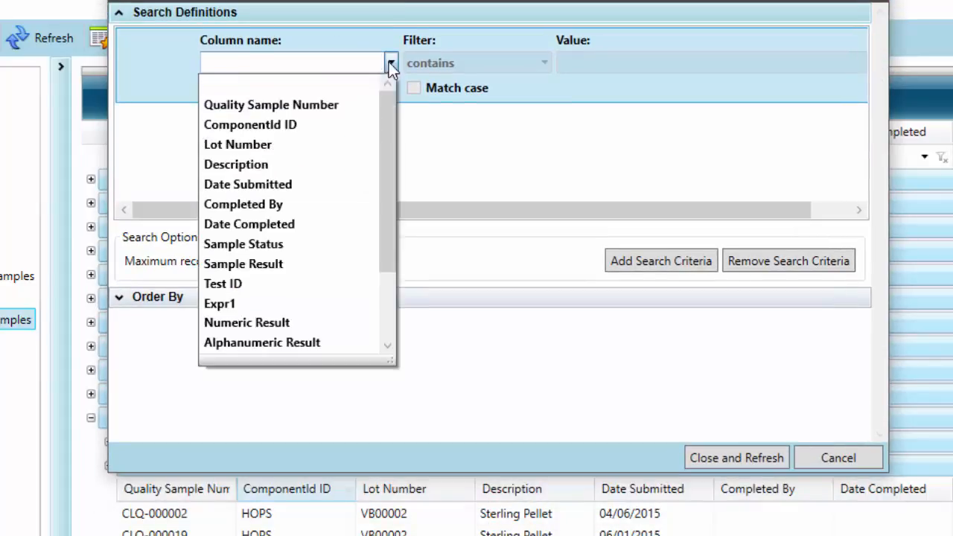
pyautogui.click(293, 182)
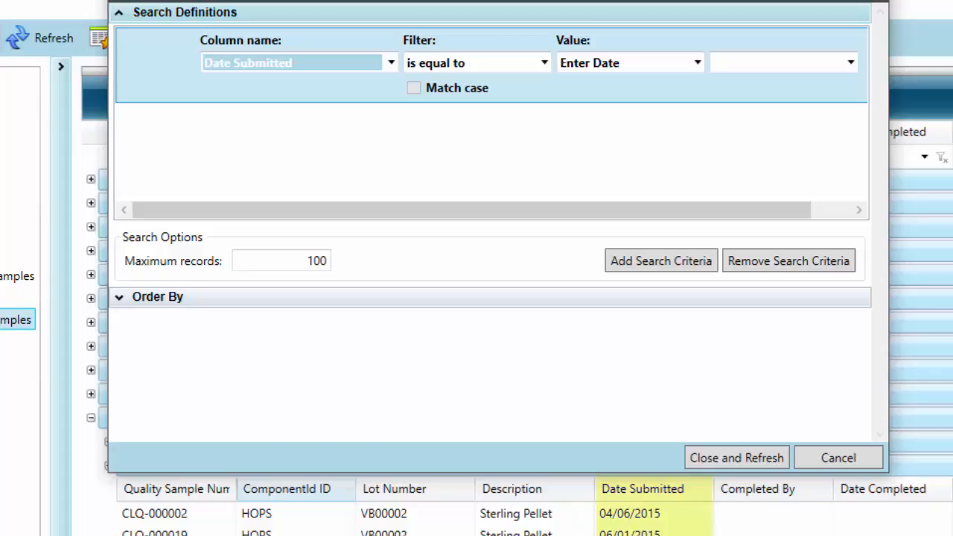
pyautogui.click(528, 63)
pyautogui.click(500, 105)
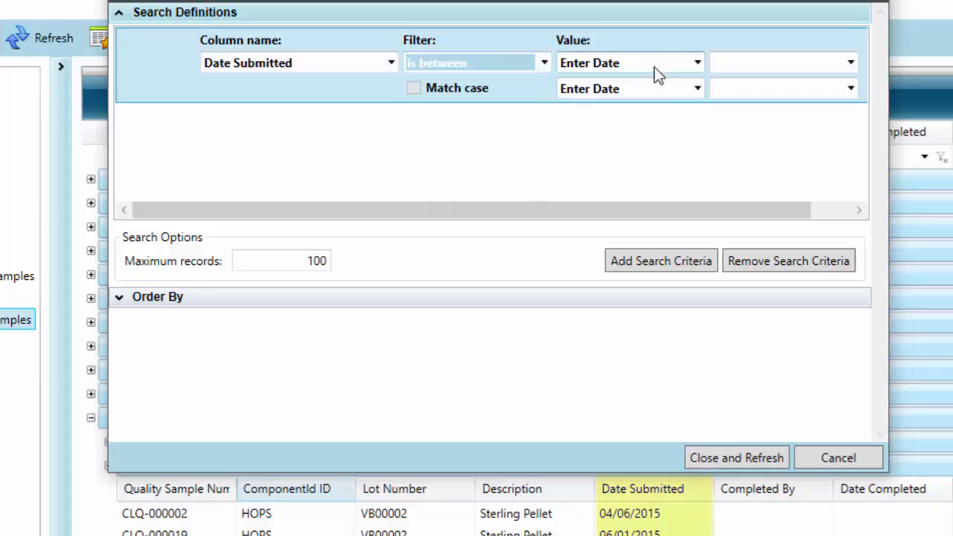
# - Set the Date Submitted range to 01/01/2015 through 12/31/2015 and apply the search to the view
pyautogui.click(728, 63)
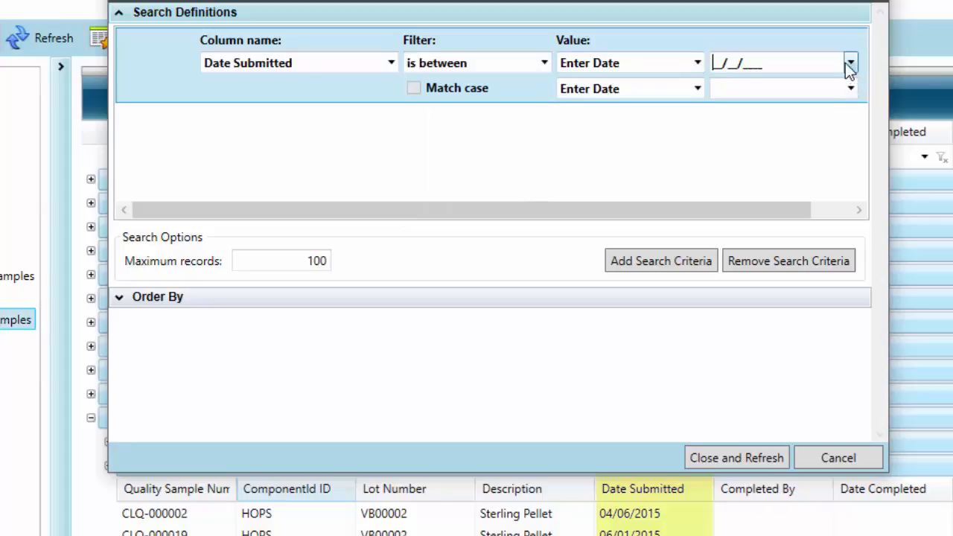
pyautogui.write('01/01/')
pyautogui.write('20')
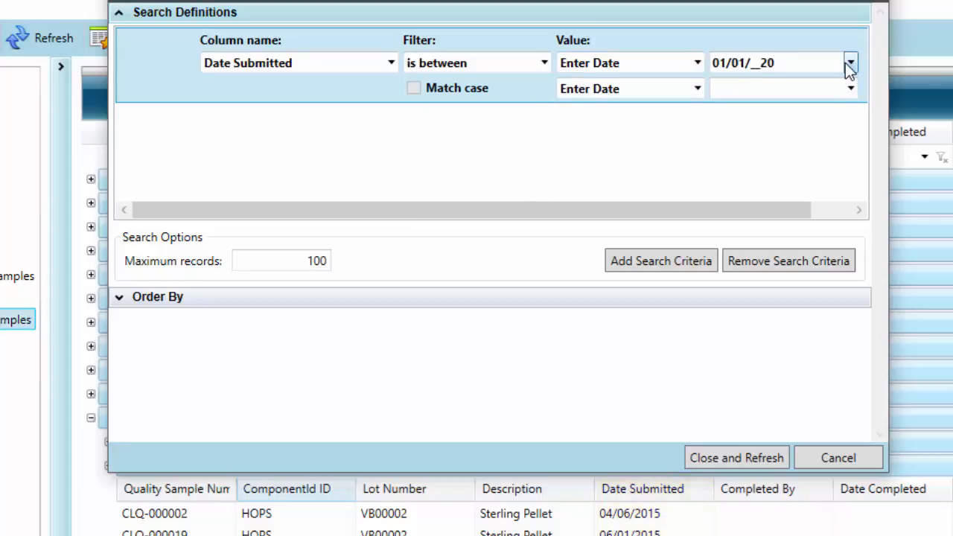
pyautogui.write('15')
pyautogui.press('Tab')
pyautogui.press('Tab')
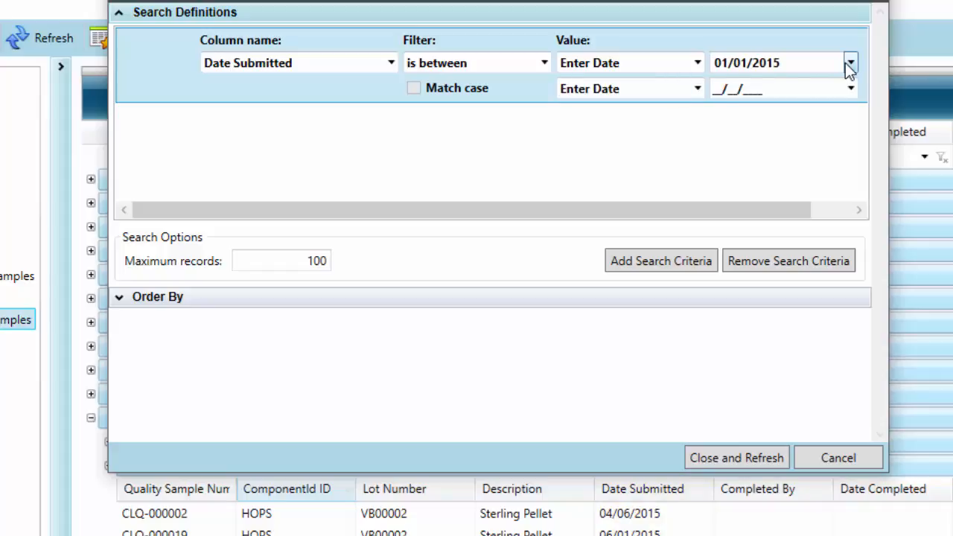
pyautogui.write('12312015')
pyautogui.press('Tab')
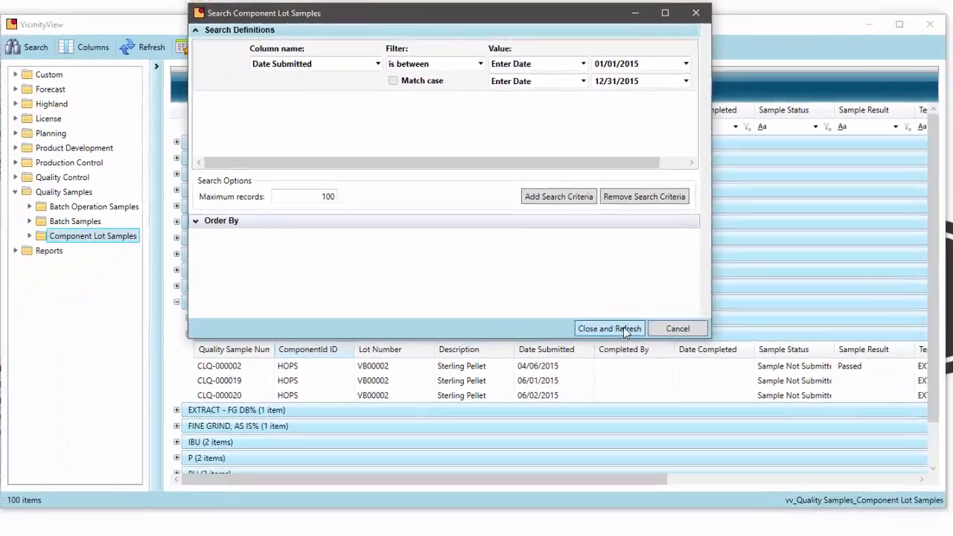
pyautogui.click(623, 328)
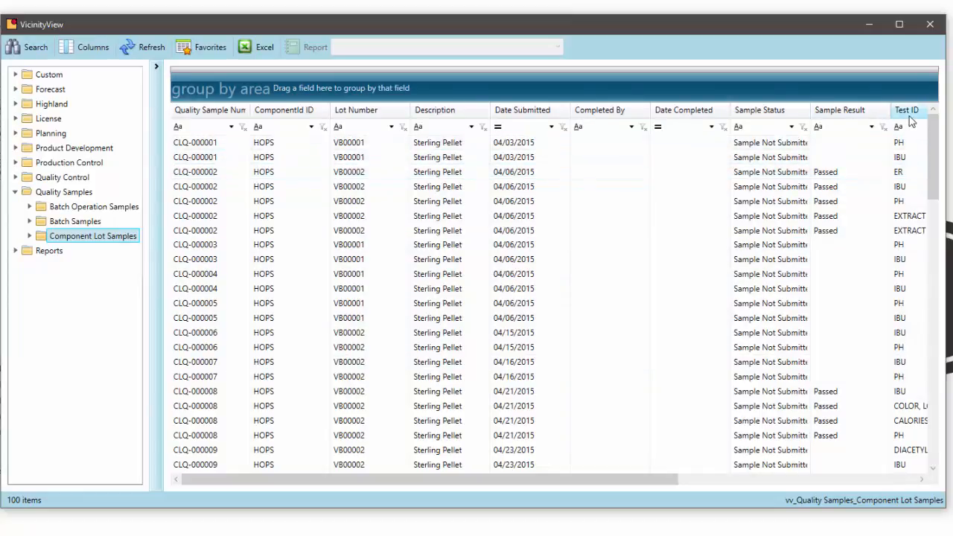
# - Group the samples by Test ID, expand the PH group, and remove the grouping again
pyautogui.moveTo(907, 110); pyautogui.dragTo(685, 84)
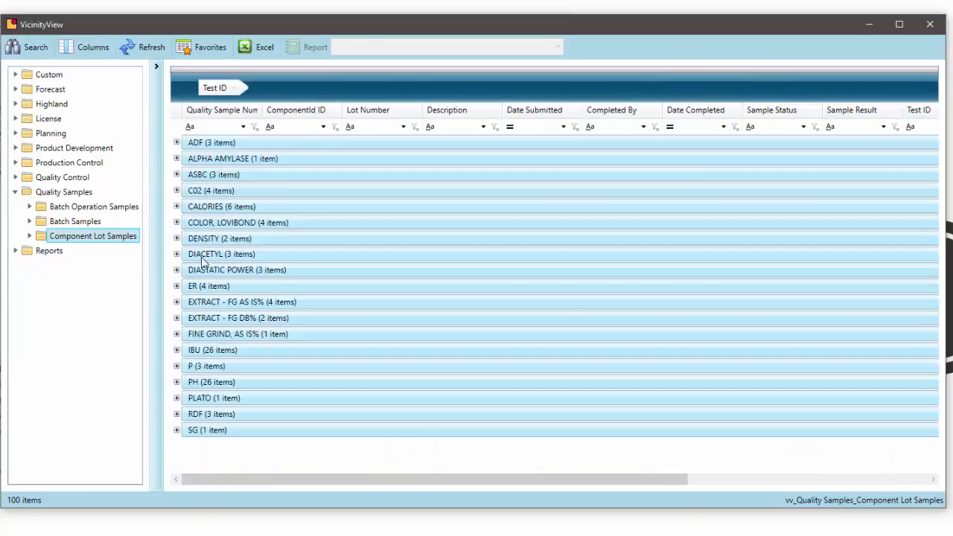
pyautogui.click(176, 382)
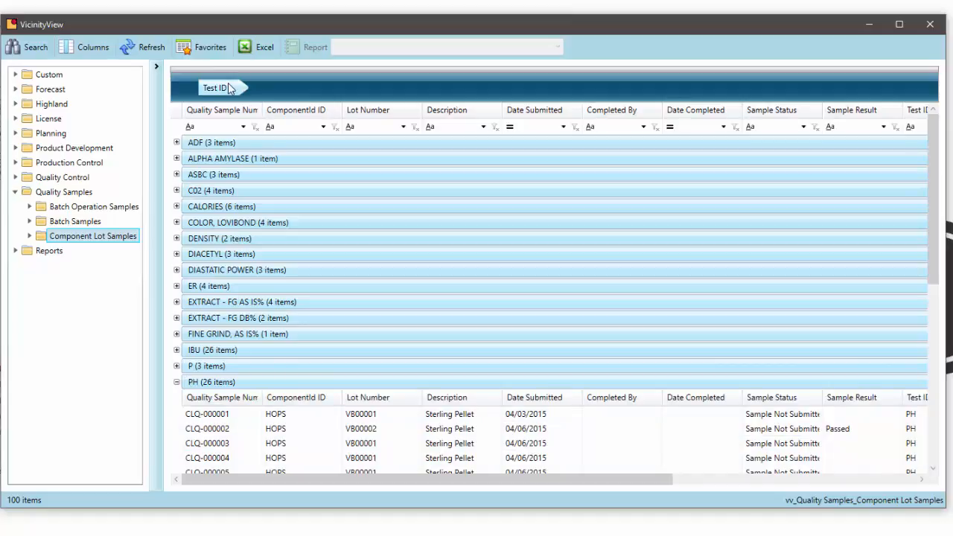
pyautogui.moveTo(231, 97); pyautogui.dragTo(410, 214)
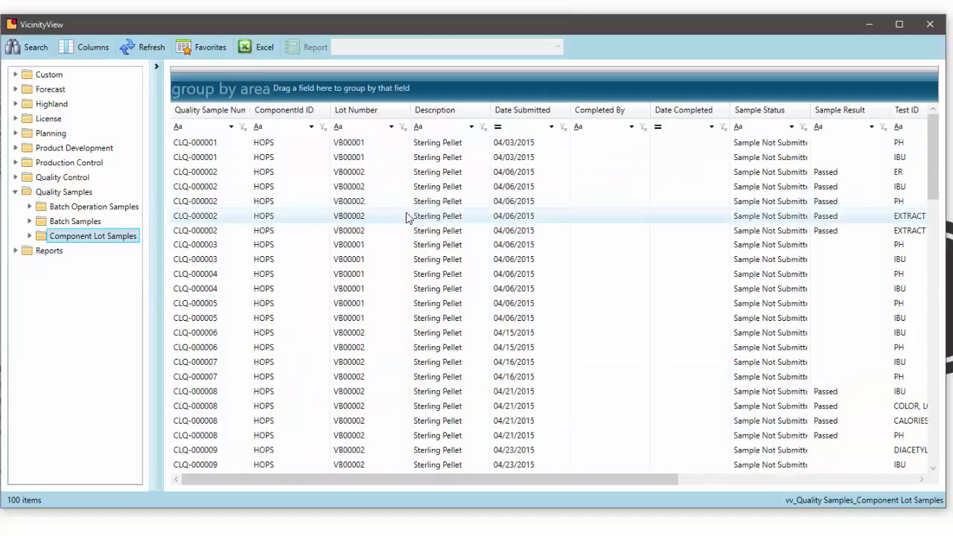
# - Examine the Order By sorting options in the search definition and close it without making changes
pyautogui.click(30, 47)
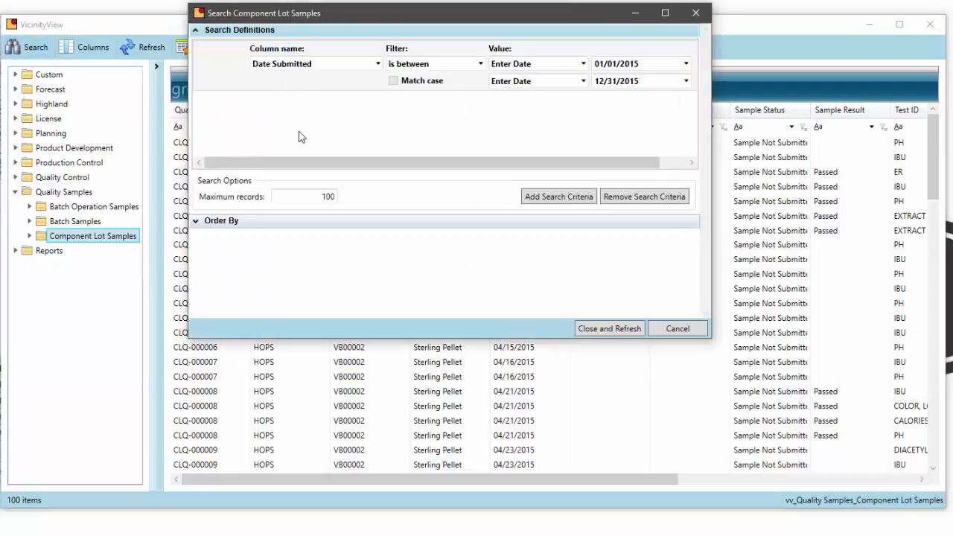
pyautogui.click(203, 225)
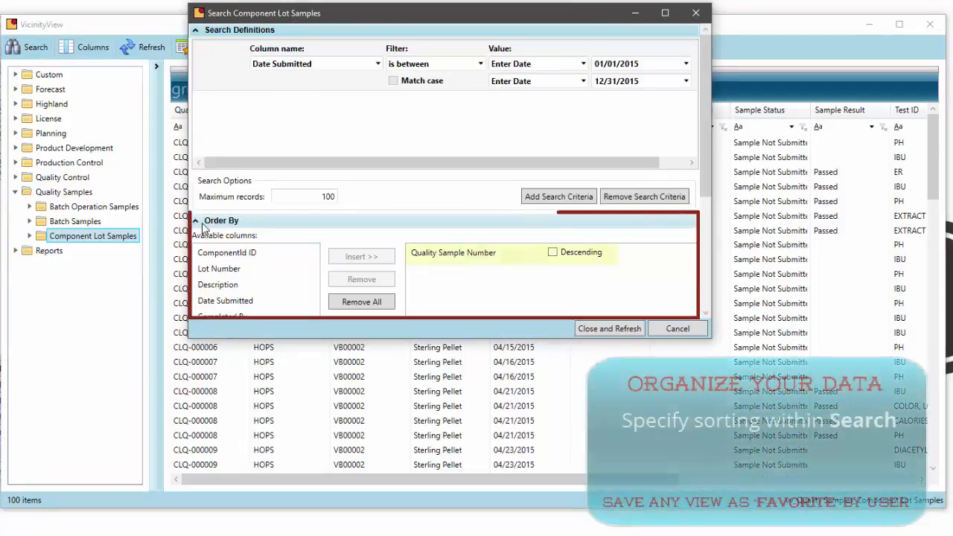
pyautogui.click(202, 222)
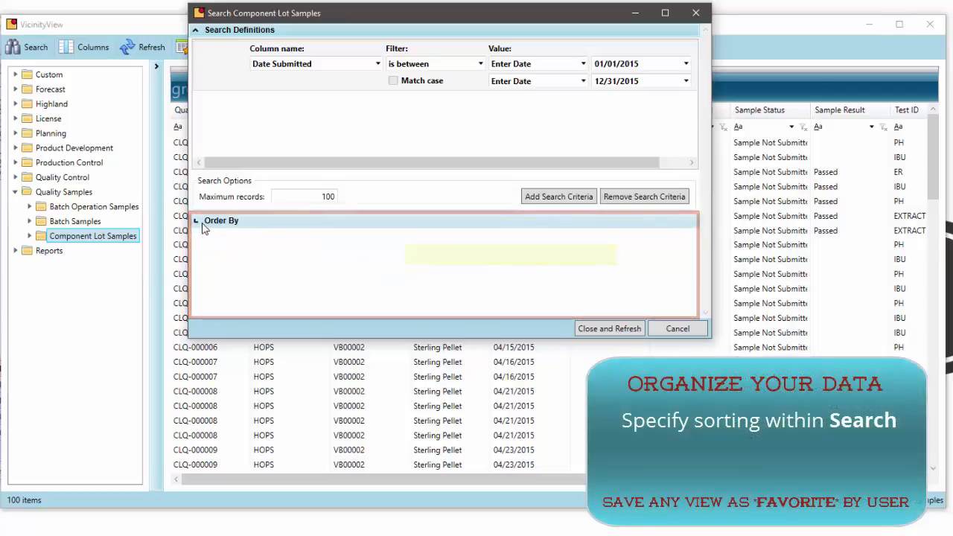
pyautogui.click(696, 14)
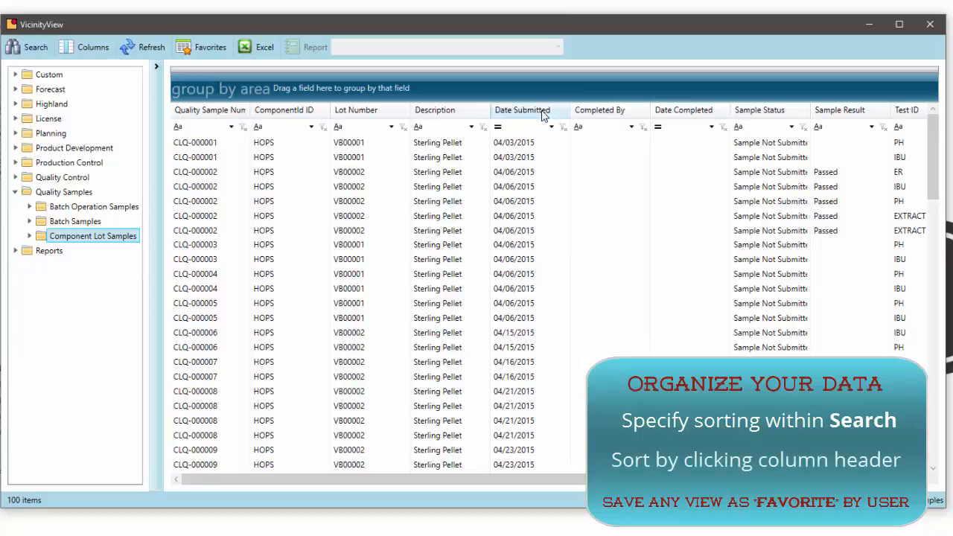
# - Sort the samples by Lot Number and temporarily filter that column to lot WE-0363
pyautogui.click(396, 112)
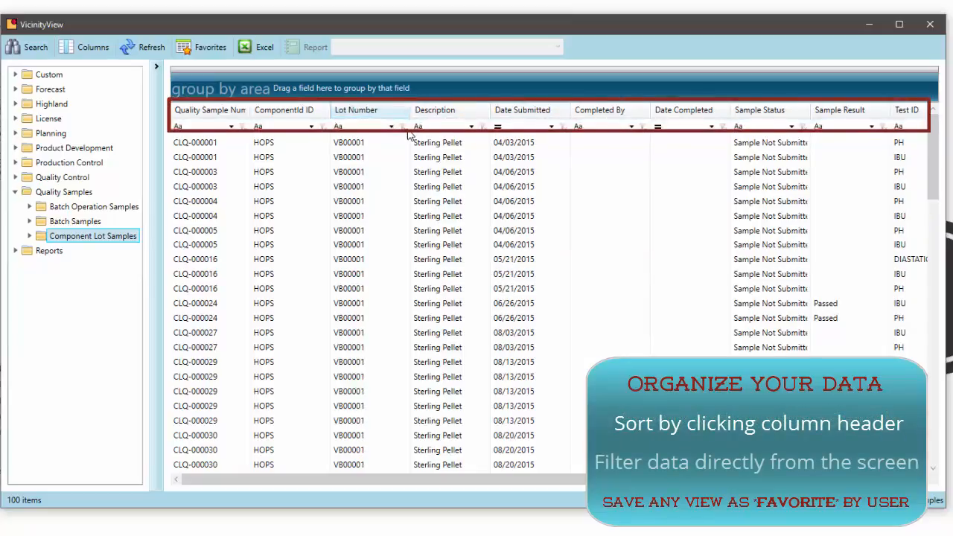
pyautogui.click(391, 126)
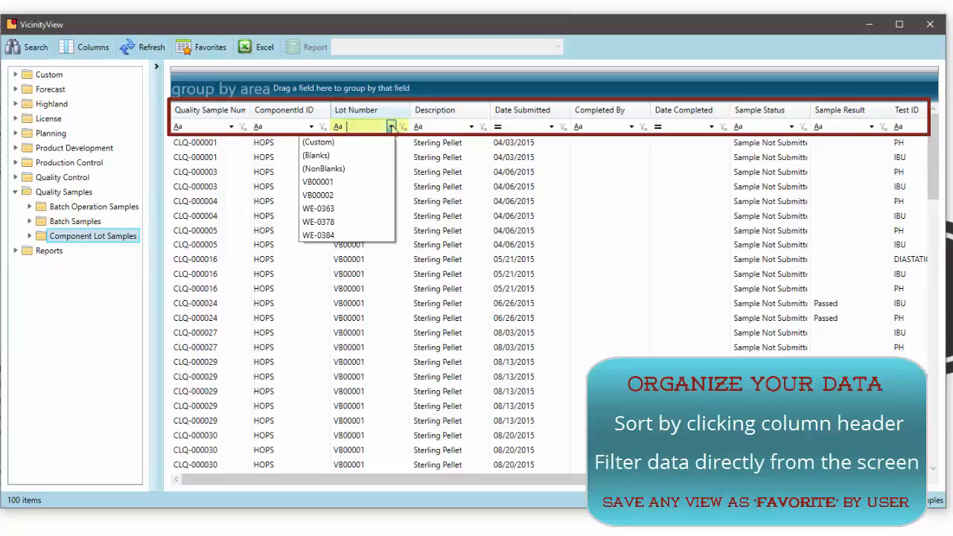
pyautogui.click(325, 210)
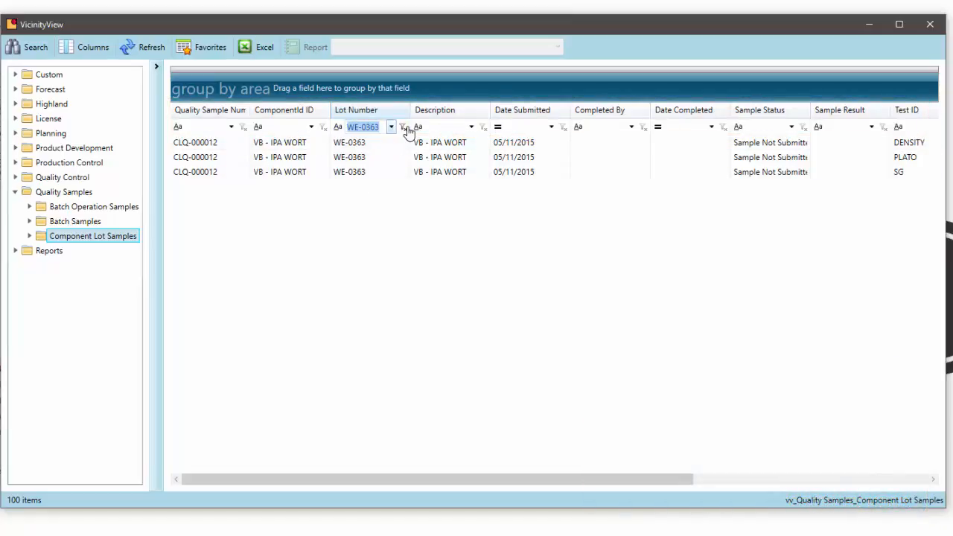
pyautogui.click(403, 127)
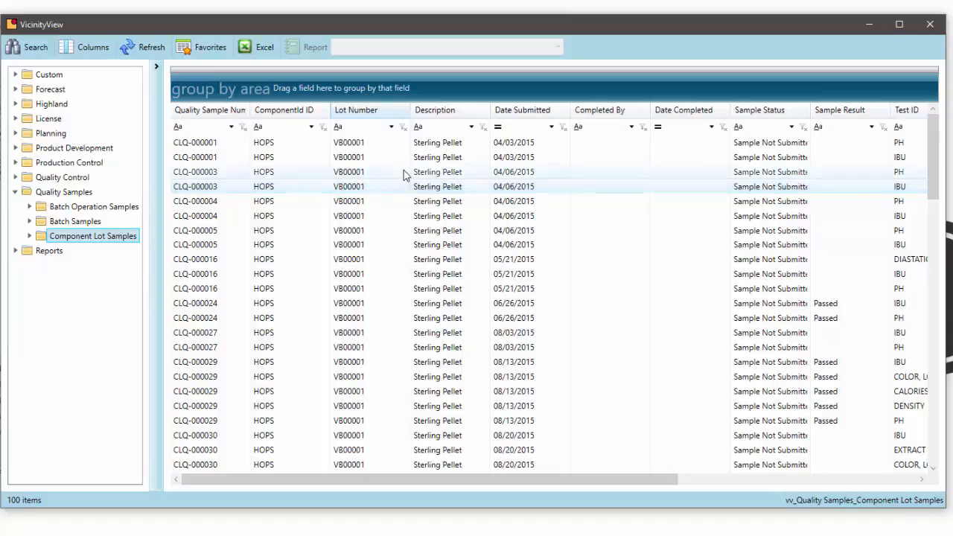
# - Group the samples by Test ID with the EXTRACT - FG AS IS% group expanded, and export the view to Excel for review
pyautogui.moveTo(915, 117); pyautogui.dragTo(335, 88)
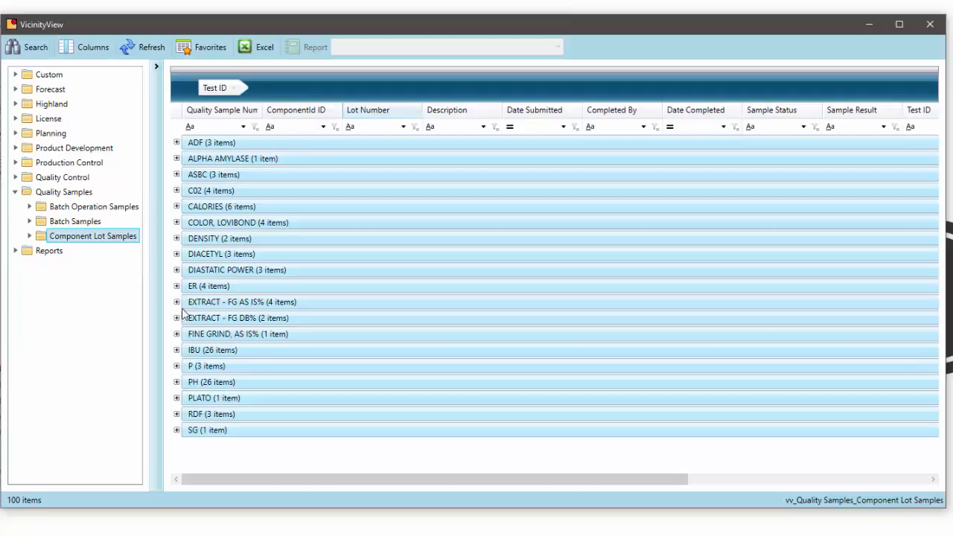
pyautogui.click(177, 302)
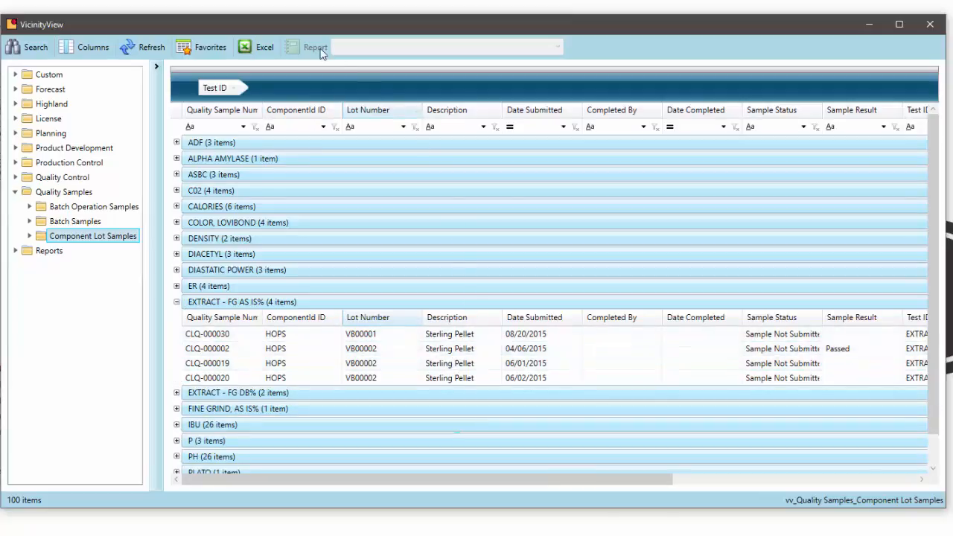
pyautogui.click(260, 52)
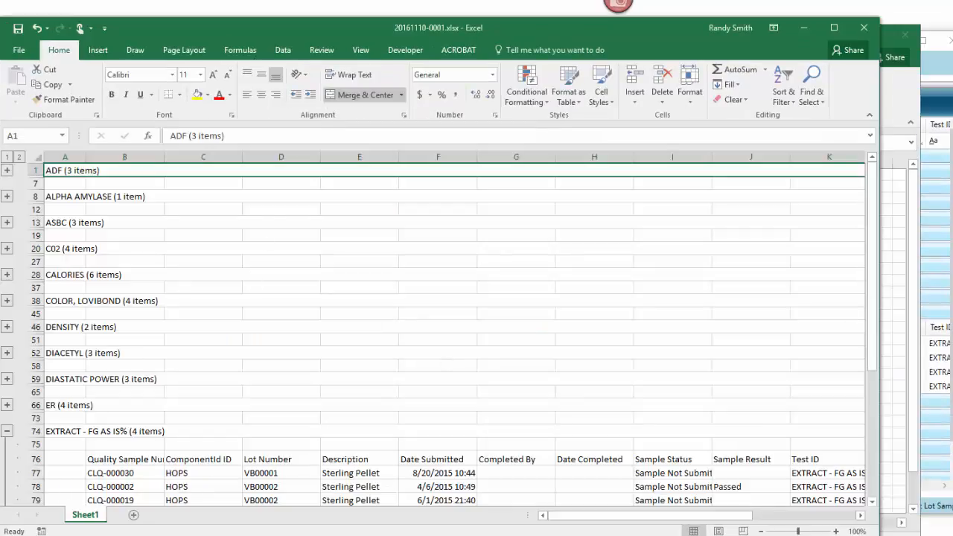
pyautogui.moveTo(873, 214); pyautogui.dragTo(877, 301)
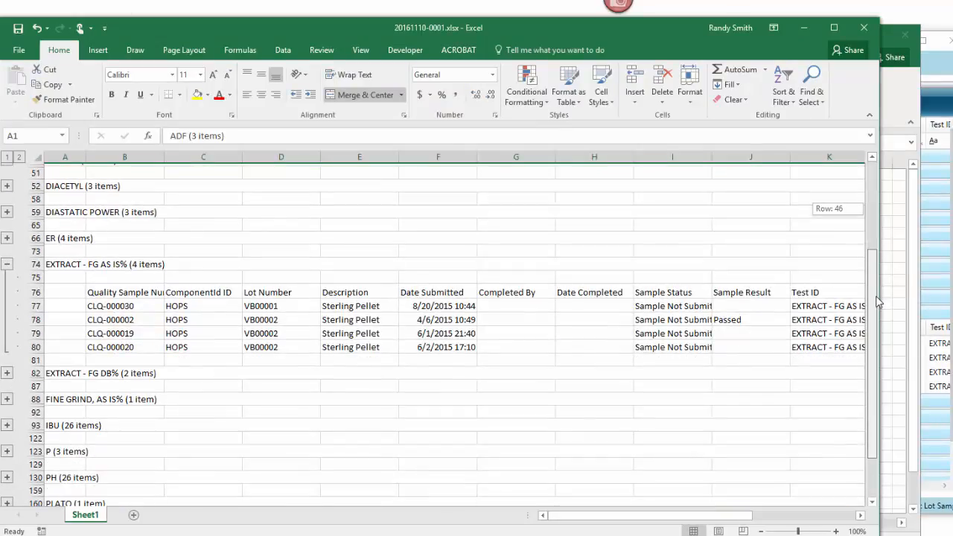
pyautogui.moveTo(876, 302); pyautogui.dragTo(877, 287)
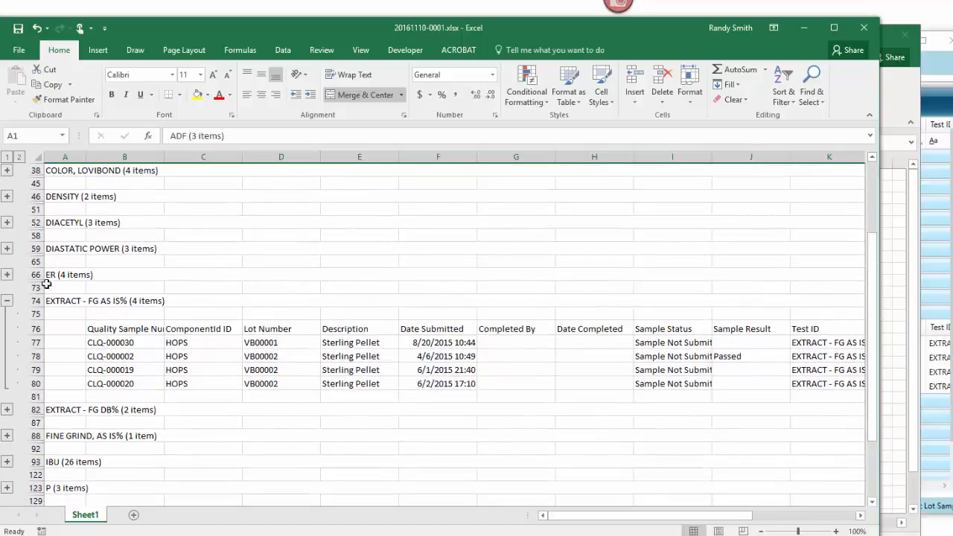
# - Expand the ER group in the exported workbook to show its sample rows
pyautogui.click(7, 274)
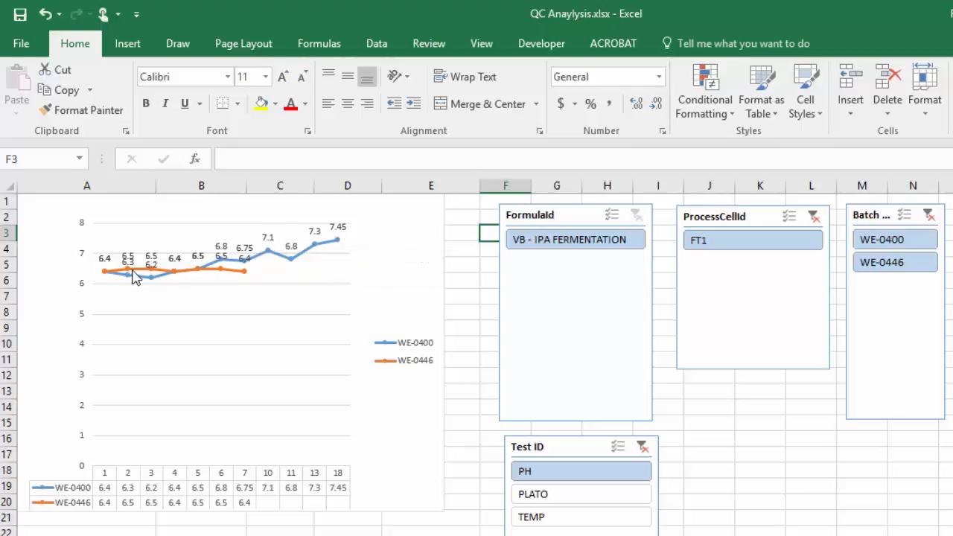
# - Compare the batches in the QC Anaylysis.xlsx chart by filtering to WE-0446 alone, WE-0400 alone, and both together
pyautogui.moveTo(246, 275)
pyautogui.click(879, 264)
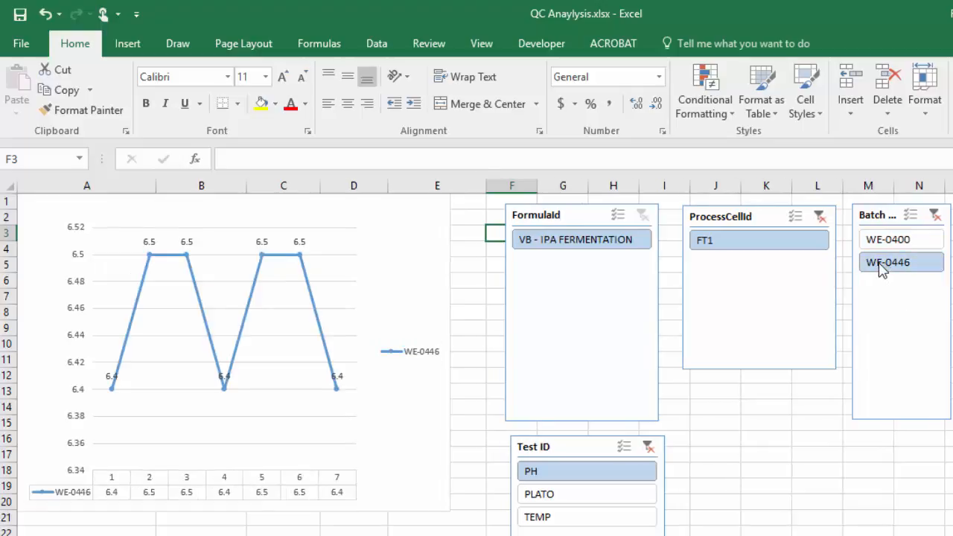
pyautogui.click(883, 244)
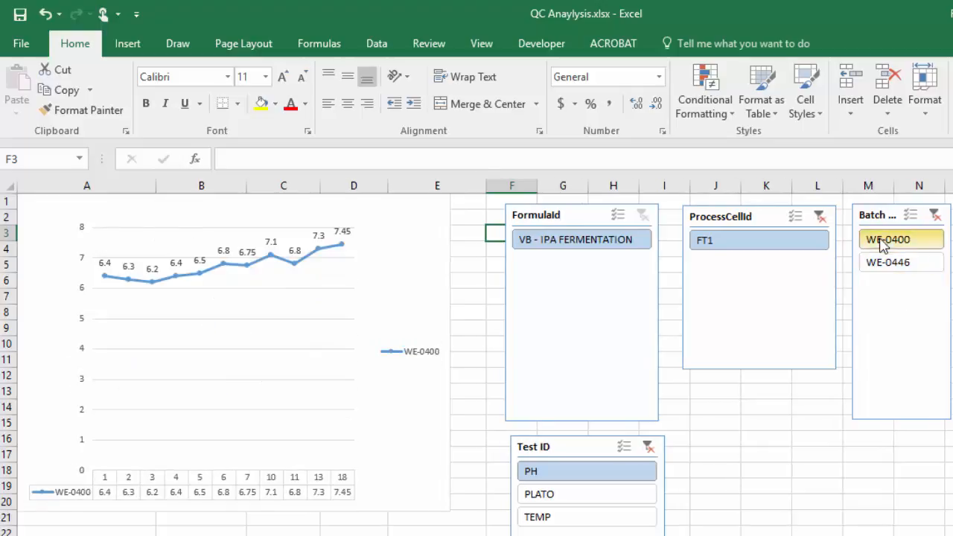
pyautogui.keyDown('ctrl'); pyautogui.click(886, 269); pyautogui.keyUp('ctrl')
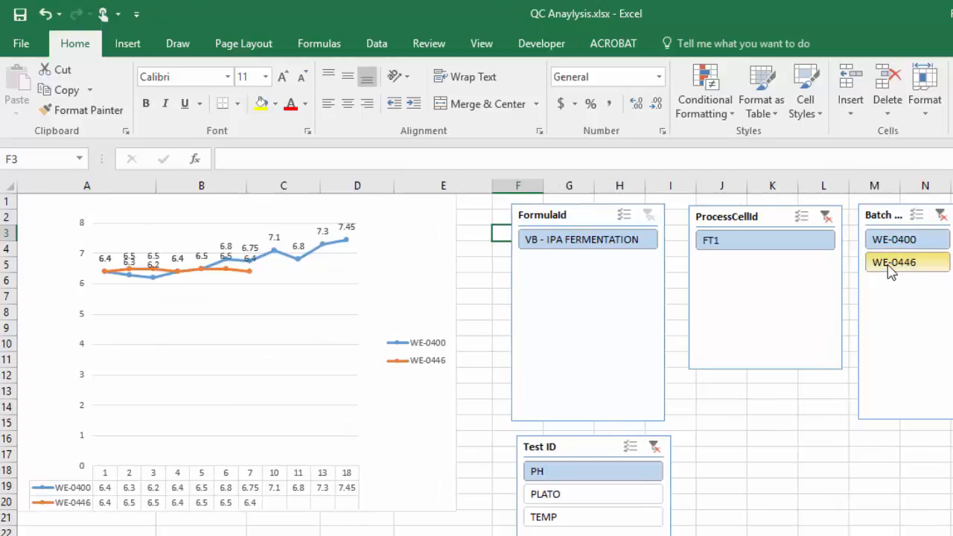
# - View the chart for the PLATO and TEMP tests using the Test ID slicer, and return it to PH
pyautogui.click(614, 495)
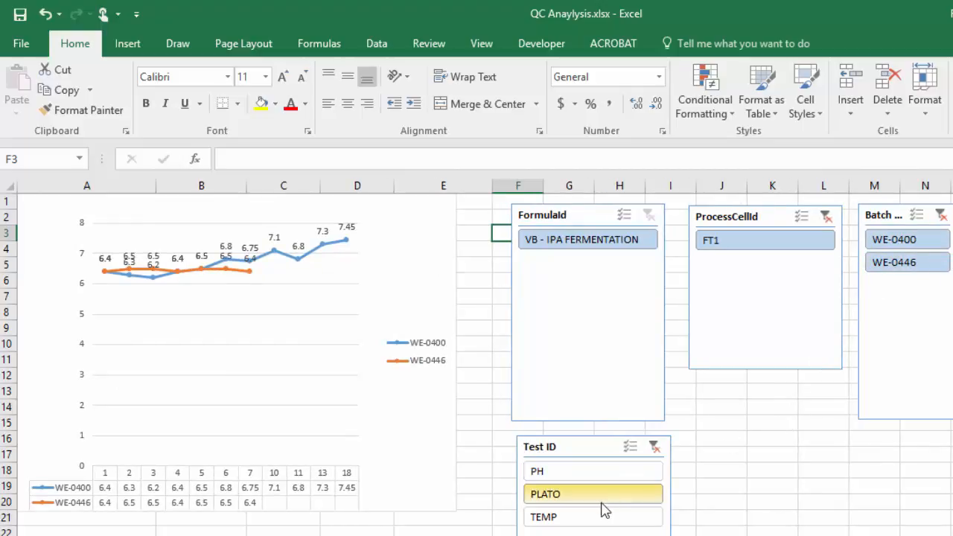
pyautogui.click(603, 518)
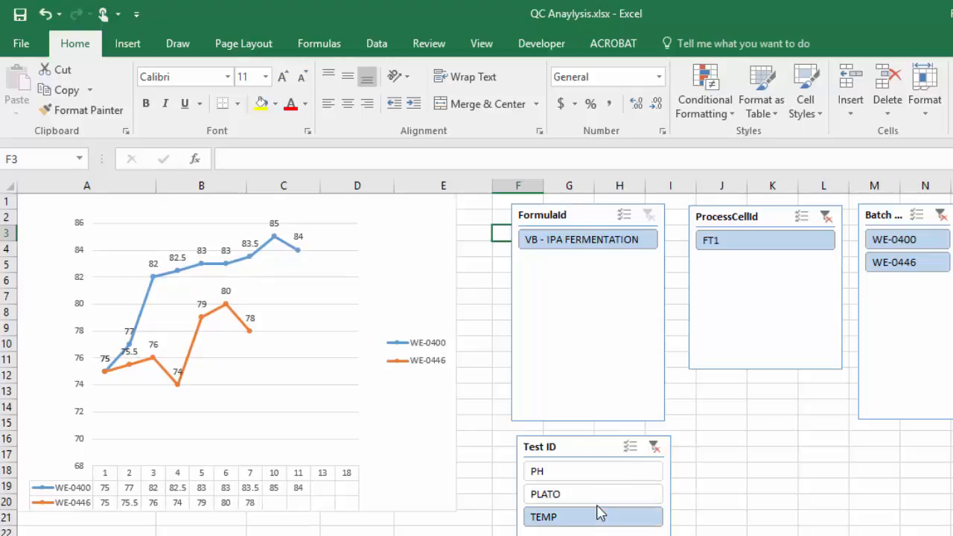
pyautogui.click(598, 493)
pyautogui.click(594, 473)
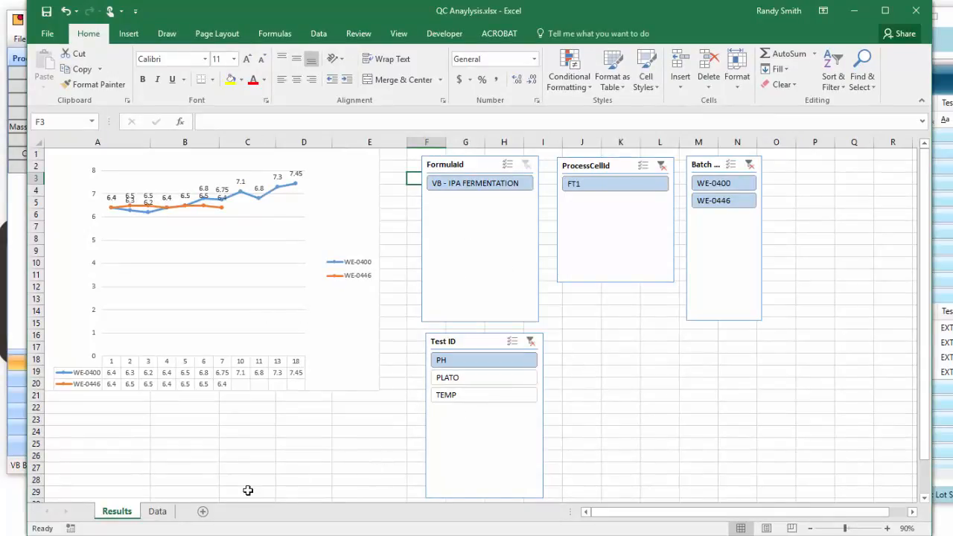
# - Review the sample records on the Data sheet behind the chart, and return to the Results sheet
pyautogui.click(168, 513)
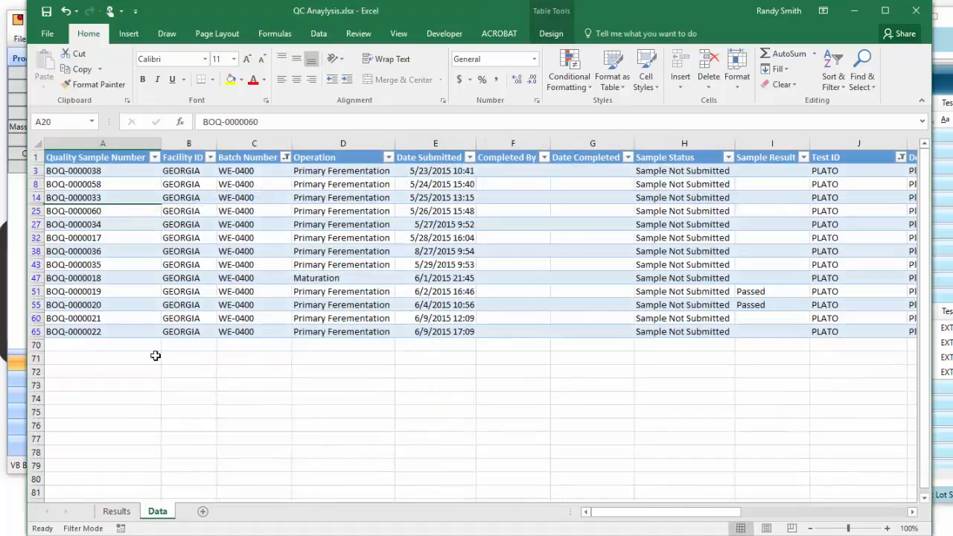
pyautogui.click(117, 514)
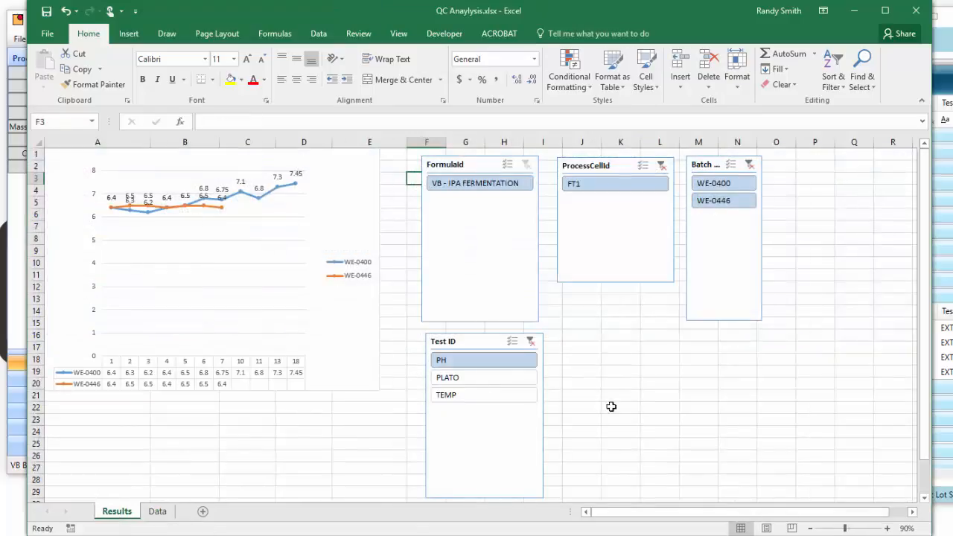
pyautogui.click(159, 513)
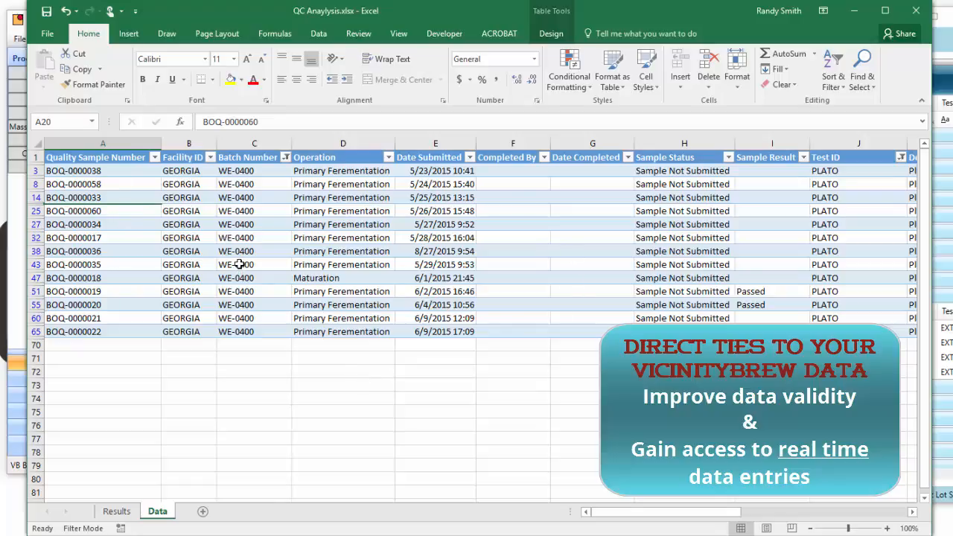
pyautogui.click(118, 514)
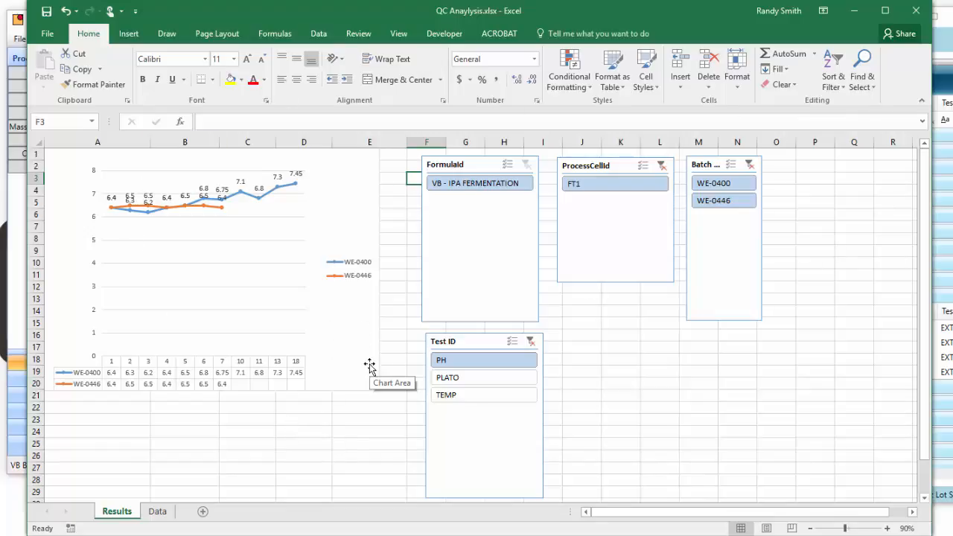
# - Close QC Anaylysis.xlsx, 20161110-0001.xlsx and VicinityView without saving the workbook changes or the modified favorites
pyautogui.click(916, 10)
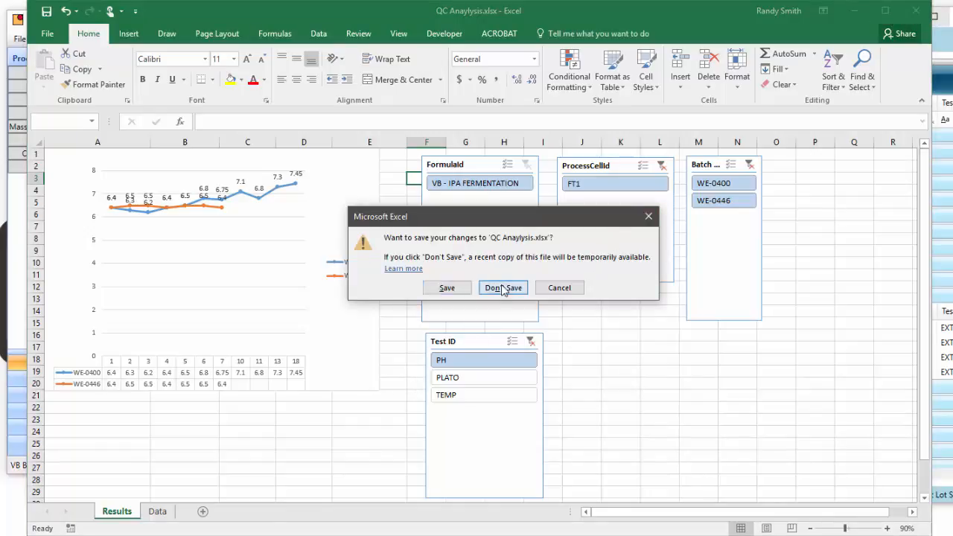
pyautogui.click(503, 288)
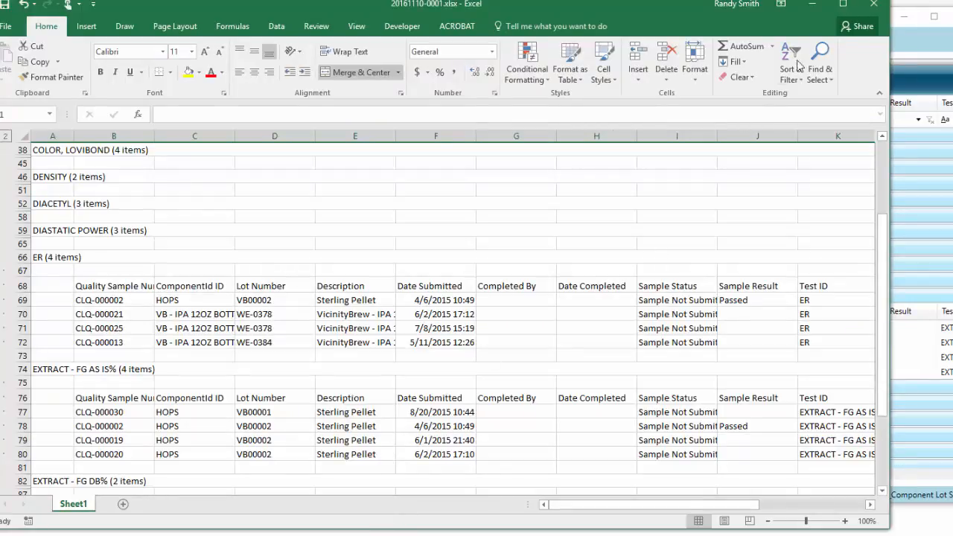
pyautogui.click(874, 5)
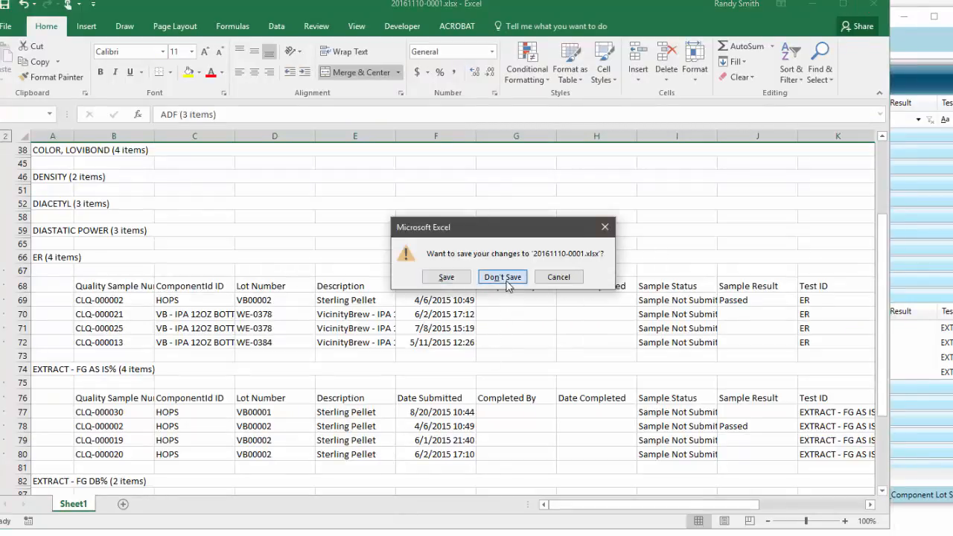
pyautogui.click(502, 277)
pyautogui.click(941, 20)
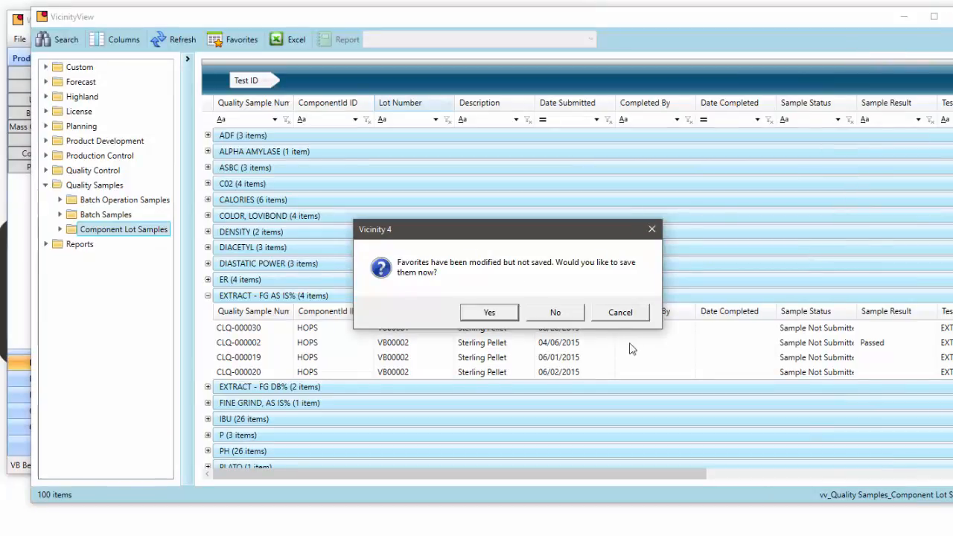
pyautogui.click(556, 313)
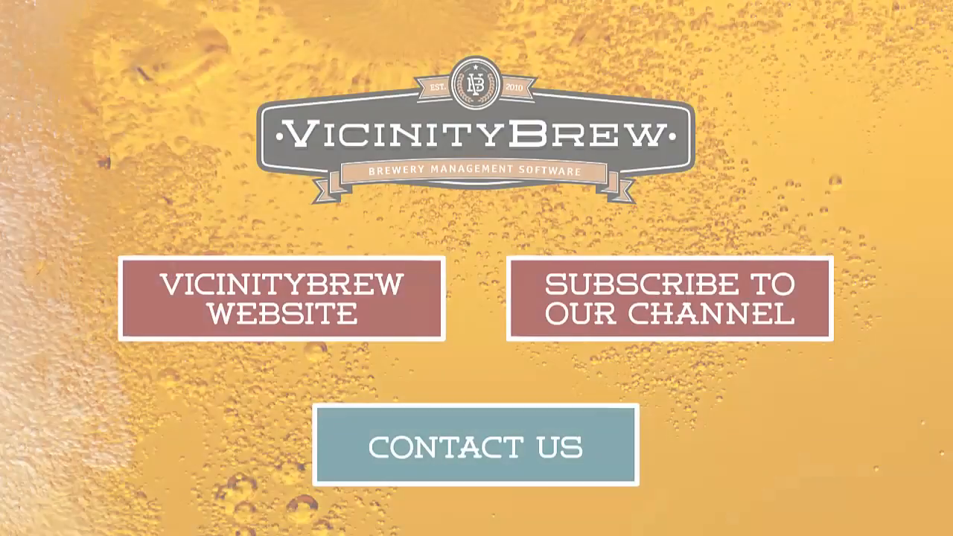